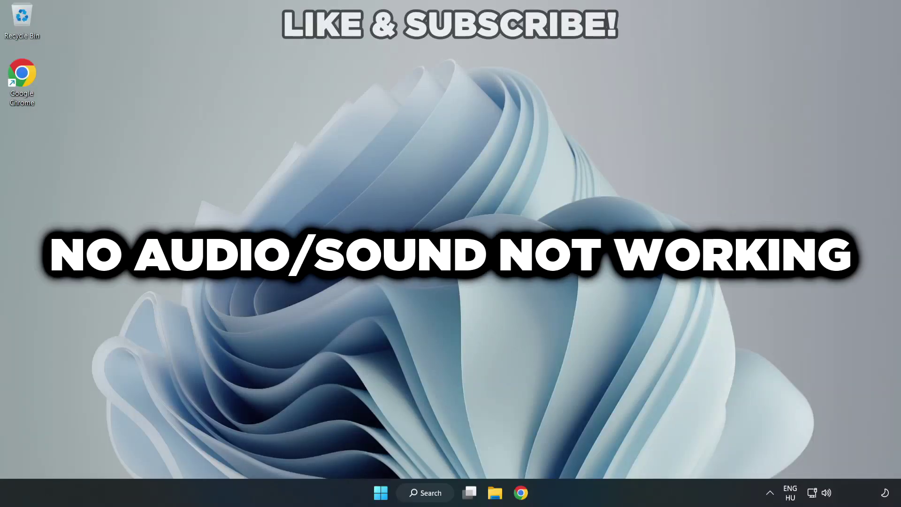
Change quick settings audio output to Speakers (High Definition Audio Device) instead of CABLE Input.
click(827, 495)
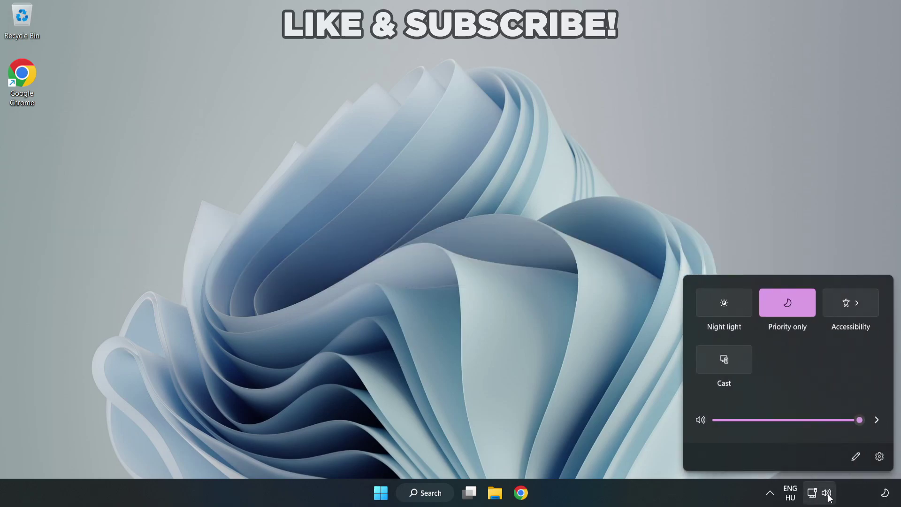
click(877, 422)
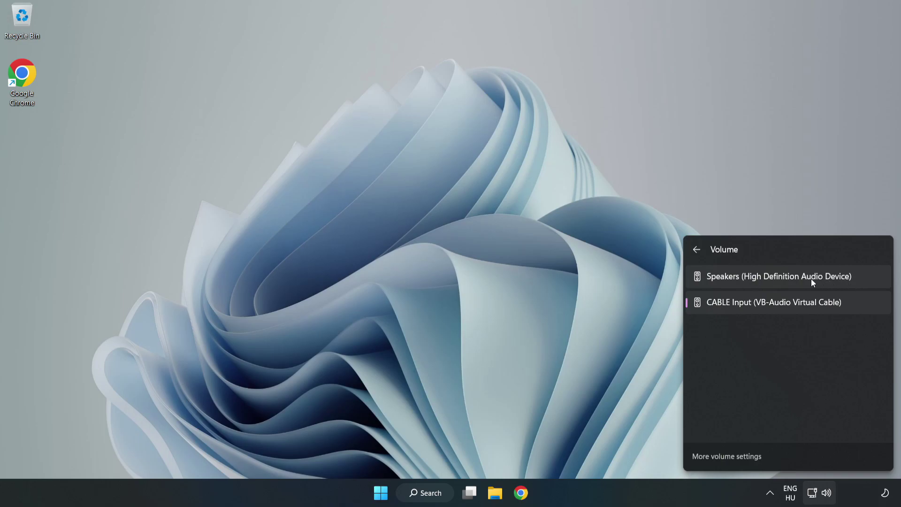
click(868, 277)
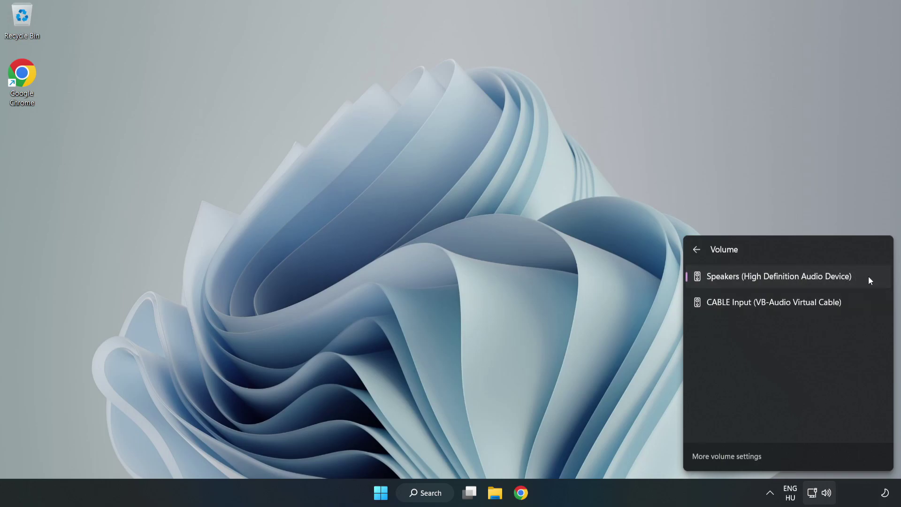
click(437, 242)
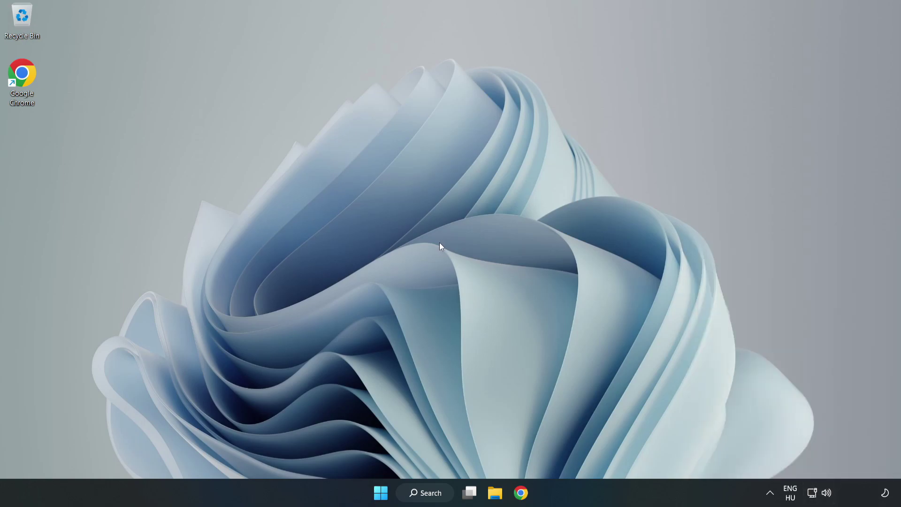
Reset sound devices and app volumes to defaults in the Volume mixer, then close Settings.
right_click(829, 496)
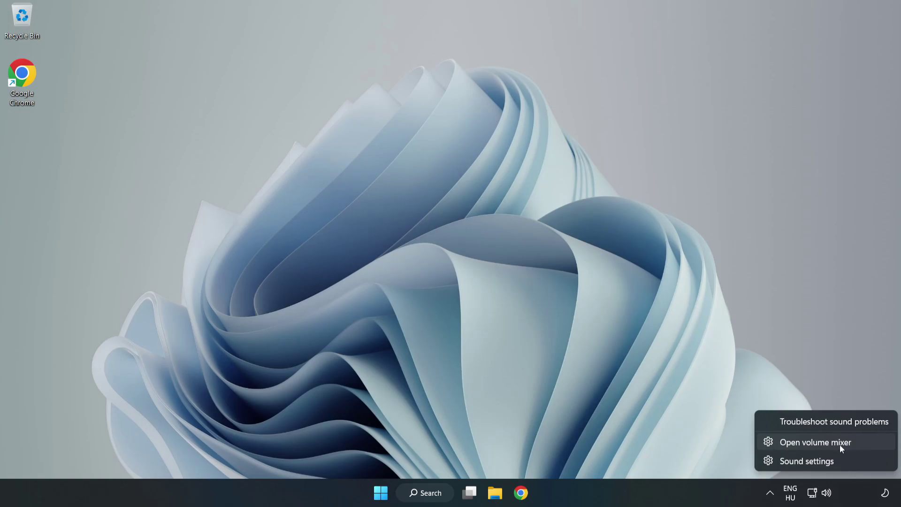
click(865, 445)
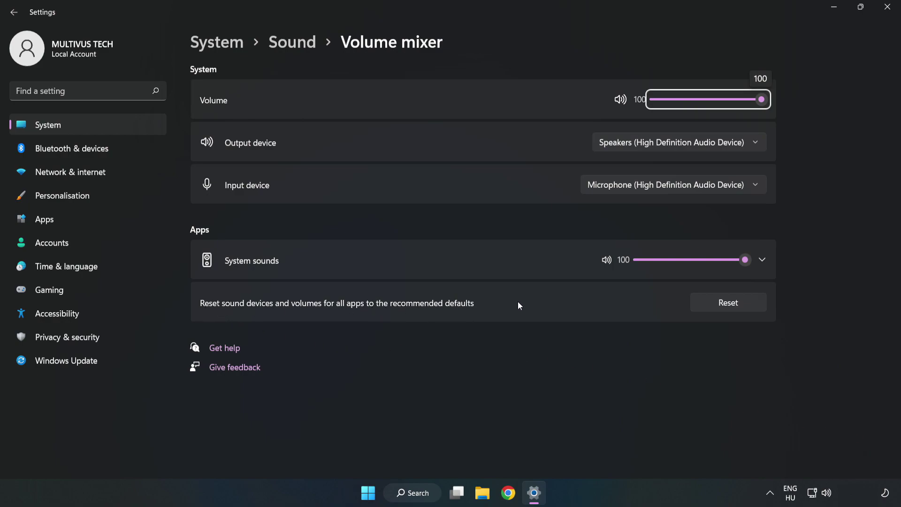
click(739, 309)
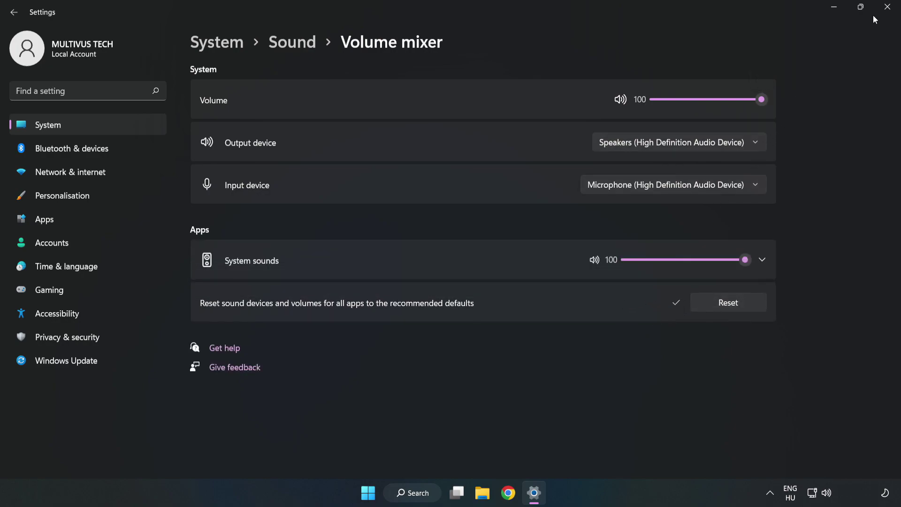
click(887, 13)
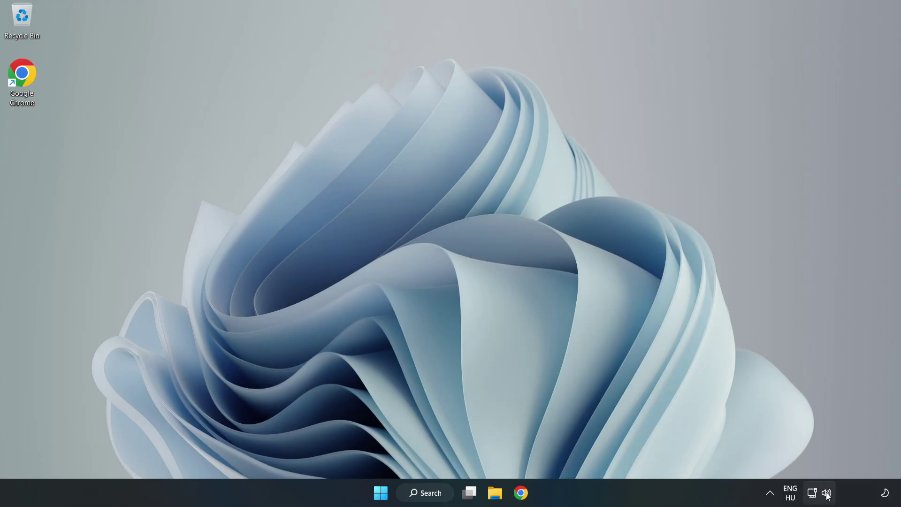
Open System > Sound settings, keep output volume at 100, and scroll down to Advanced.
right_click(828, 495)
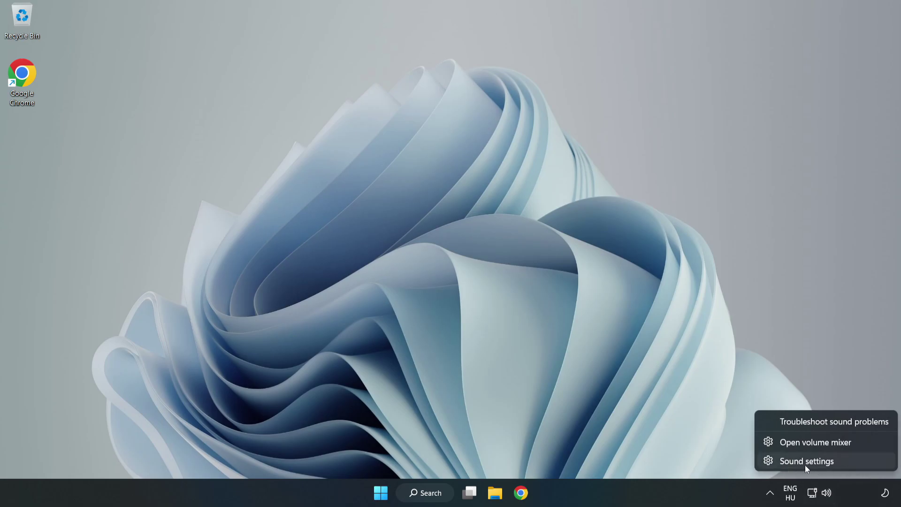
click(840, 464)
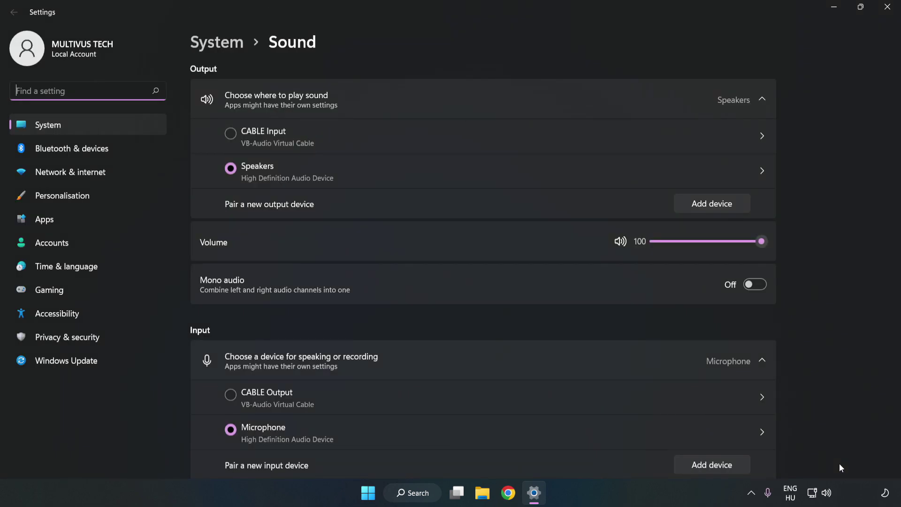
drag(762, 241, 800, 258)
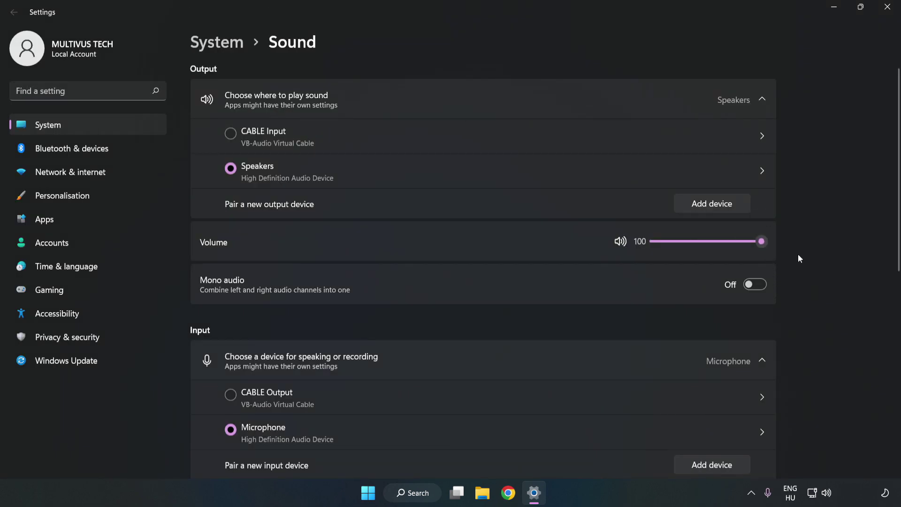
scroll(877, 223, down, 5)
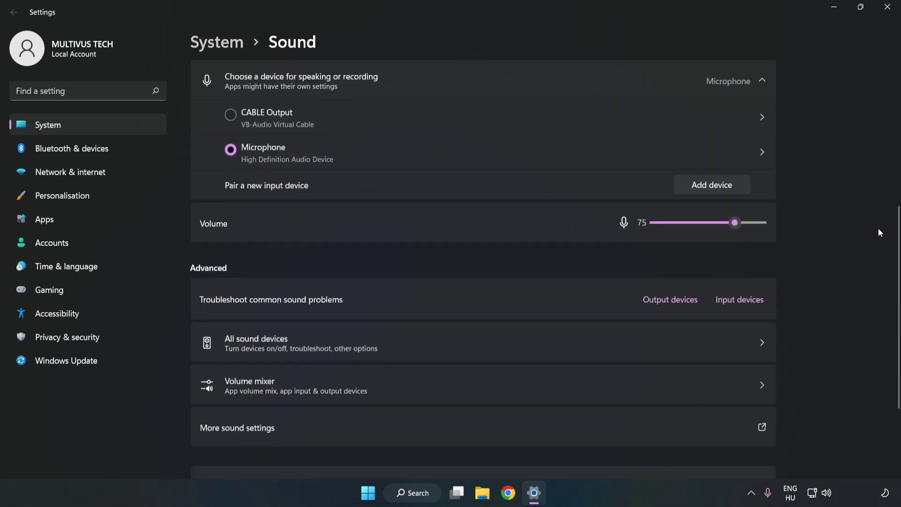
scroll(879, 228, down, 1)
scroll(877, 231, down, 1)
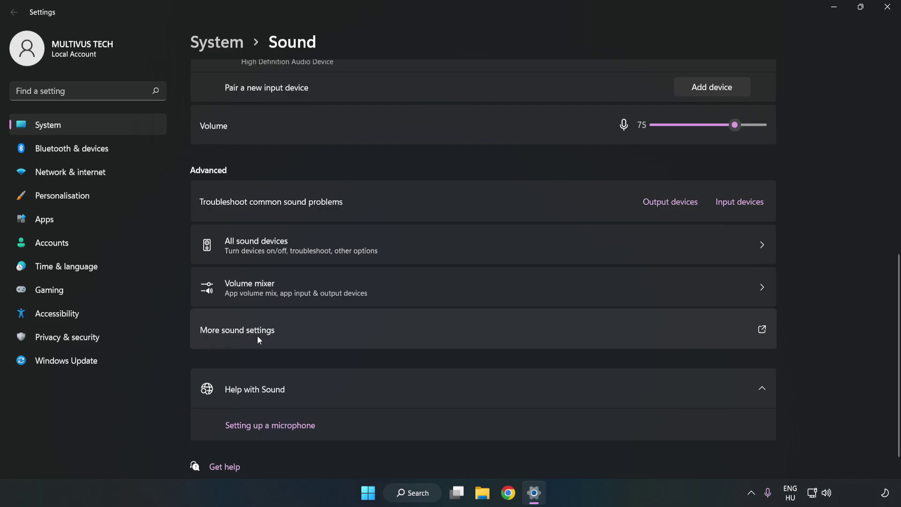
Open the classic Sound dialog and disable the CABLE Input playback device.
click(392, 337)
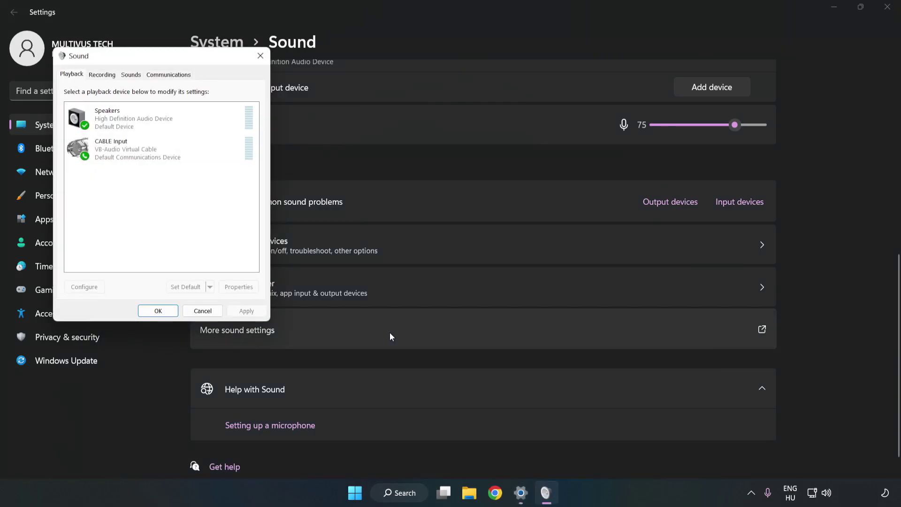
drag(189, 62, 466, 117)
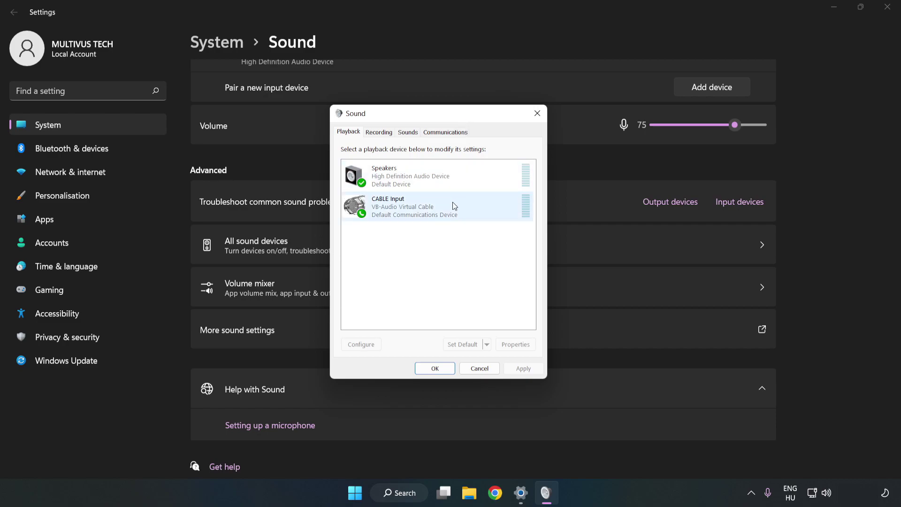
click(359, 207)
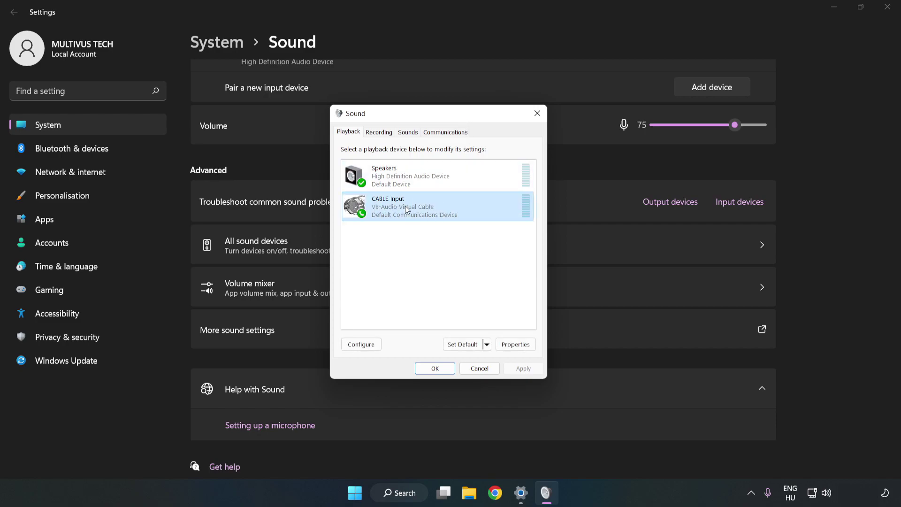
right_click(451, 206)
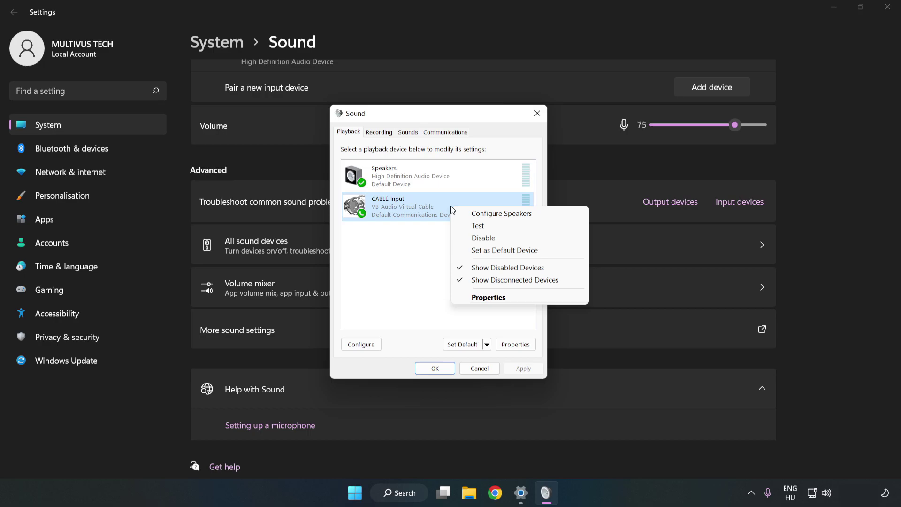
click(504, 240)
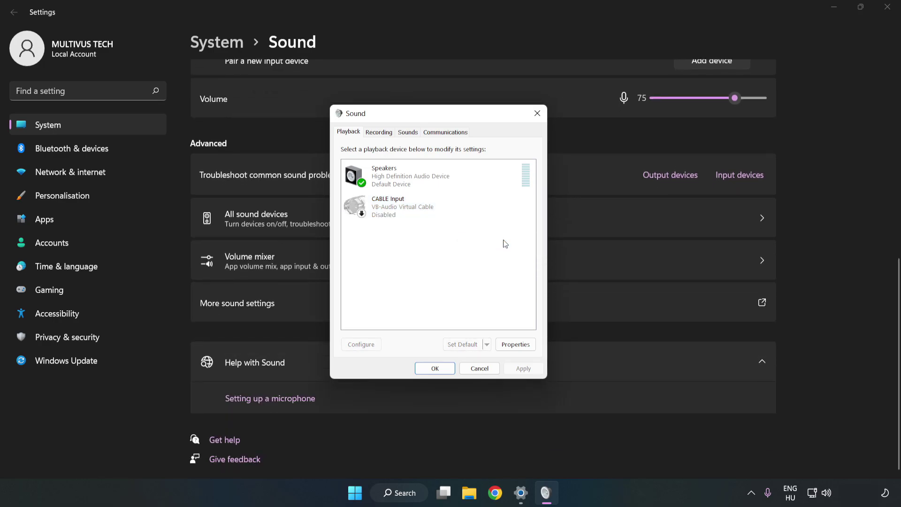
click(387, 188)
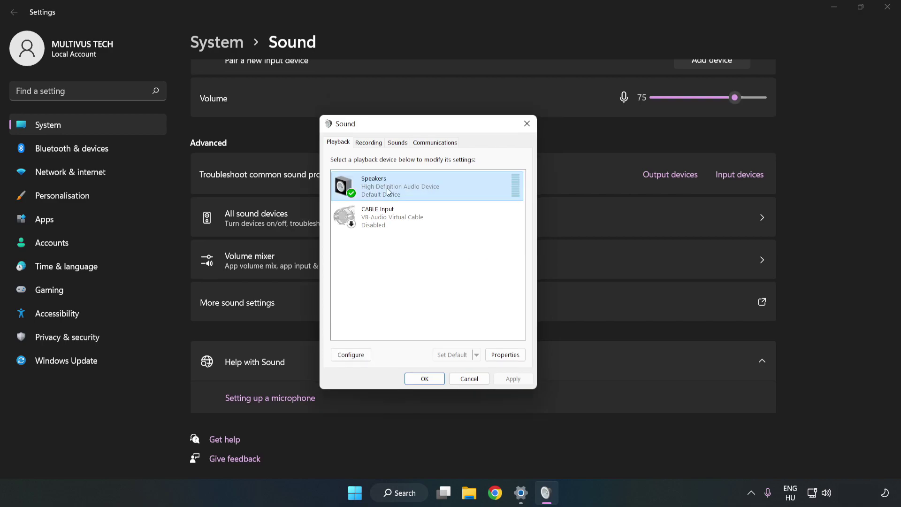
Set up Speakers as 7.1 Surround, keeping all optional and full-range speakers ticked.
right_click(461, 185)
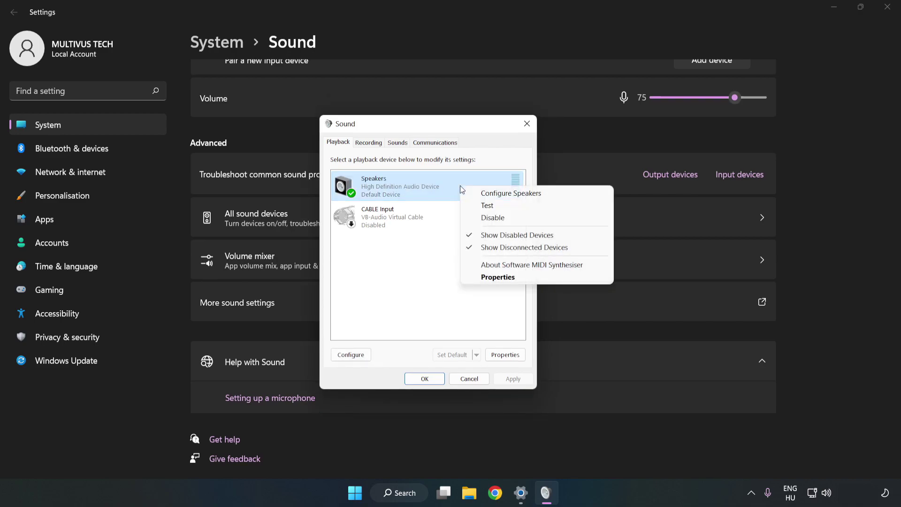
click(512, 194)
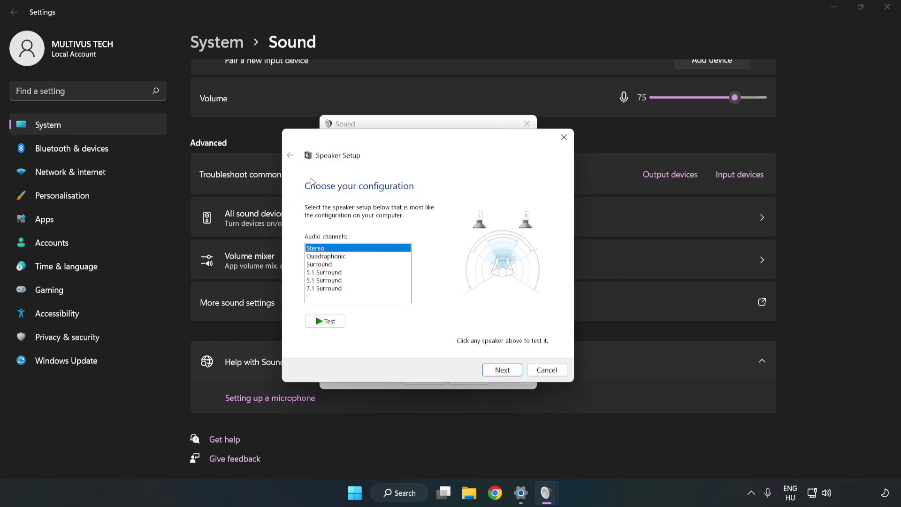
click(333, 258)
click(331, 289)
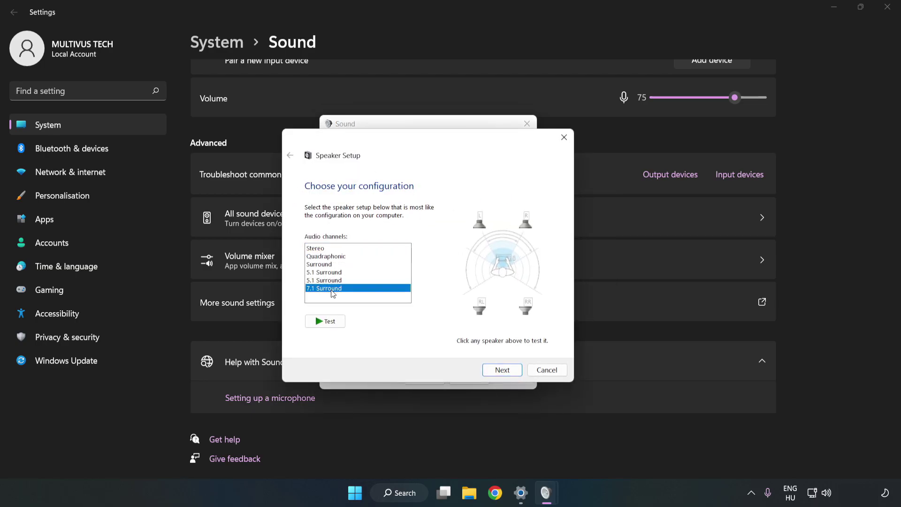
click(501, 370)
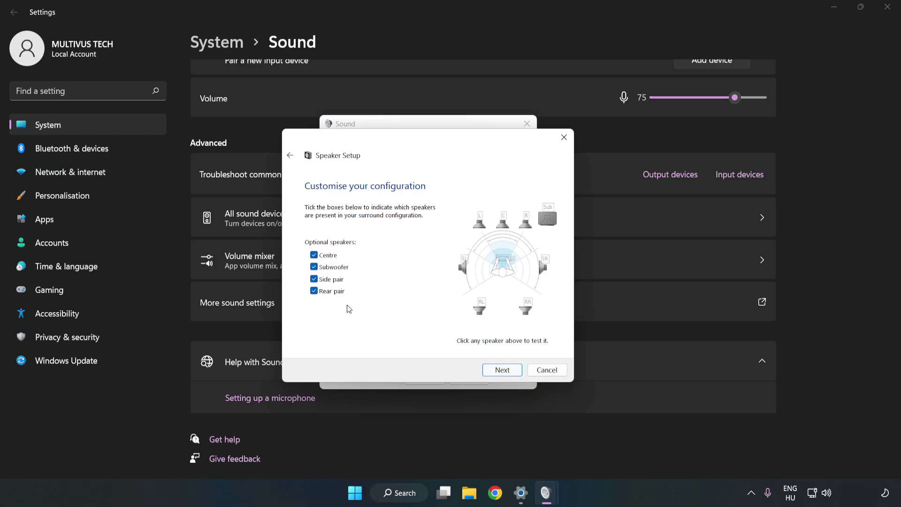
click(500, 370)
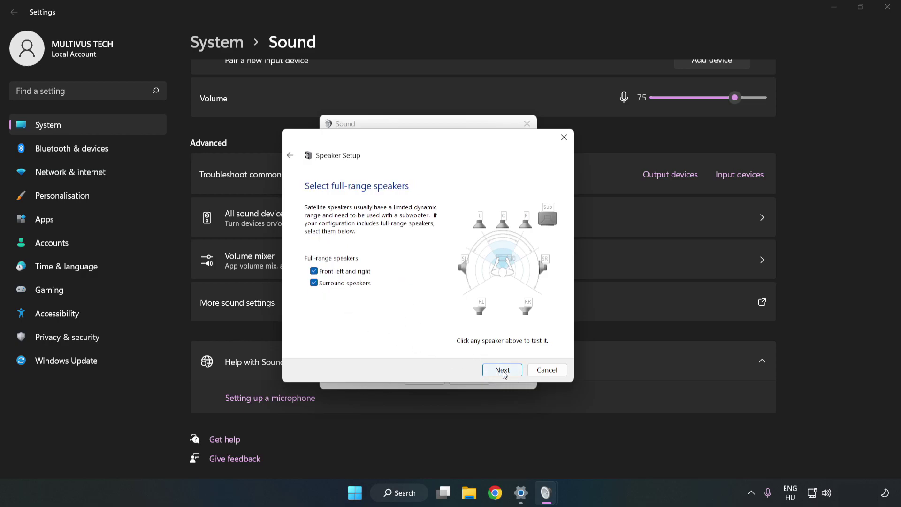
click(502, 371)
click(502, 370)
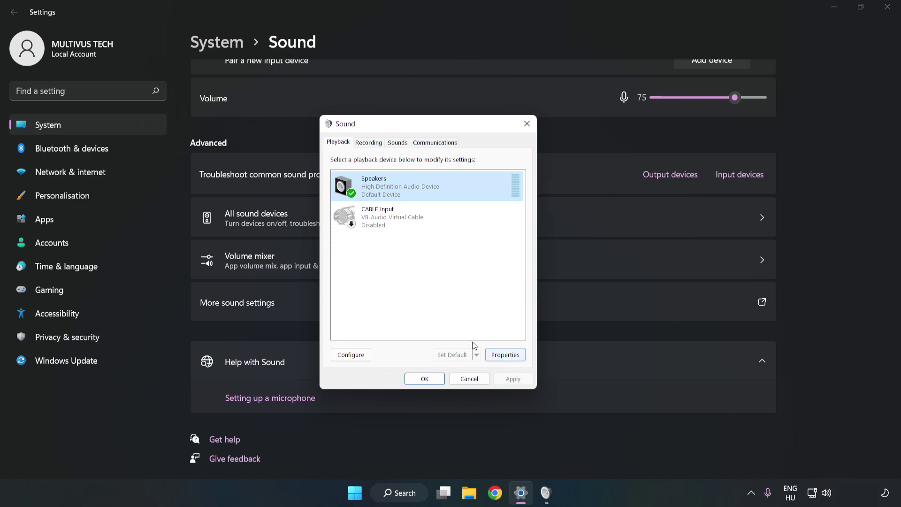
Turn on Disable all enhancements in Speakers Properties.
click(512, 359)
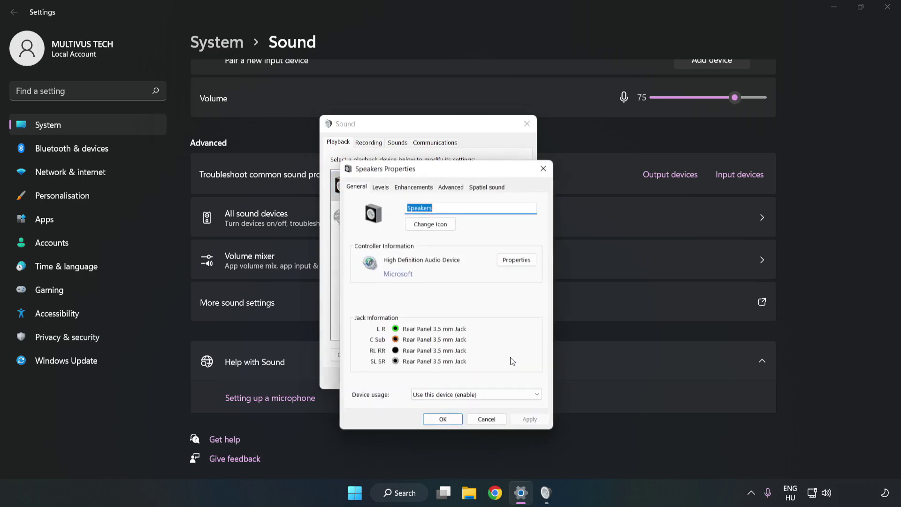
drag(450, 174, 427, 127)
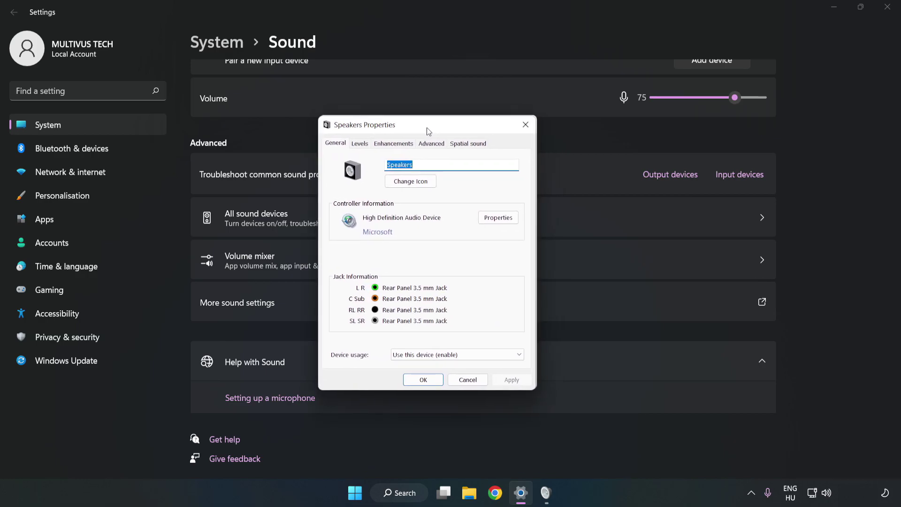
click(393, 143)
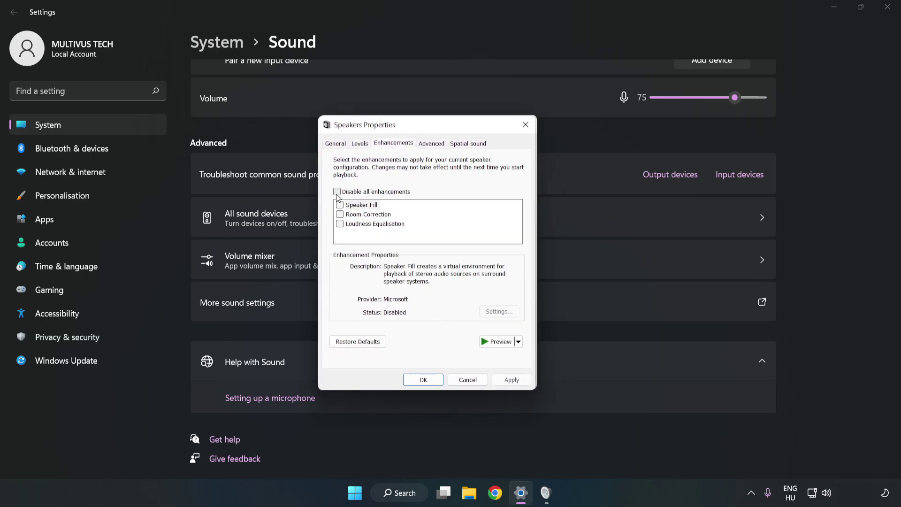
click(337, 191)
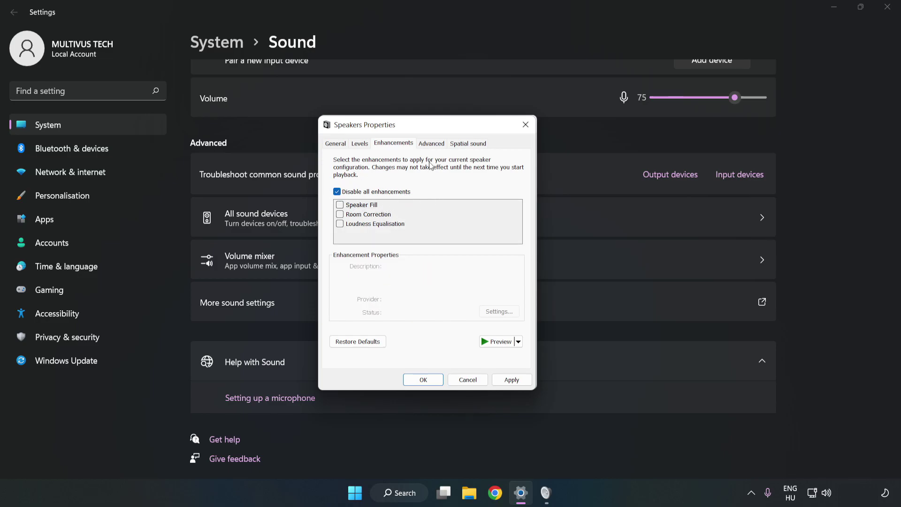
Keep the 16 bit, 48000 Hz (DVD Quality) format, apply, and close both sound dialogs.
click(432, 144)
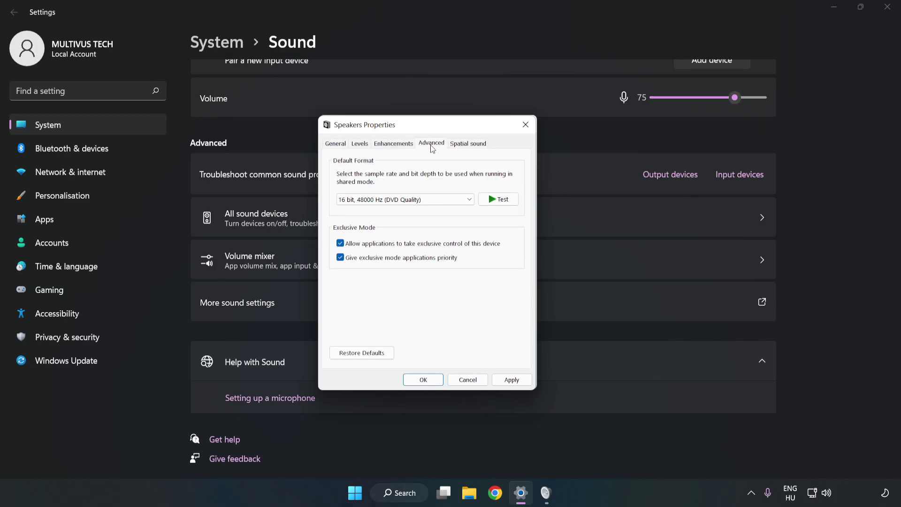
click(433, 202)
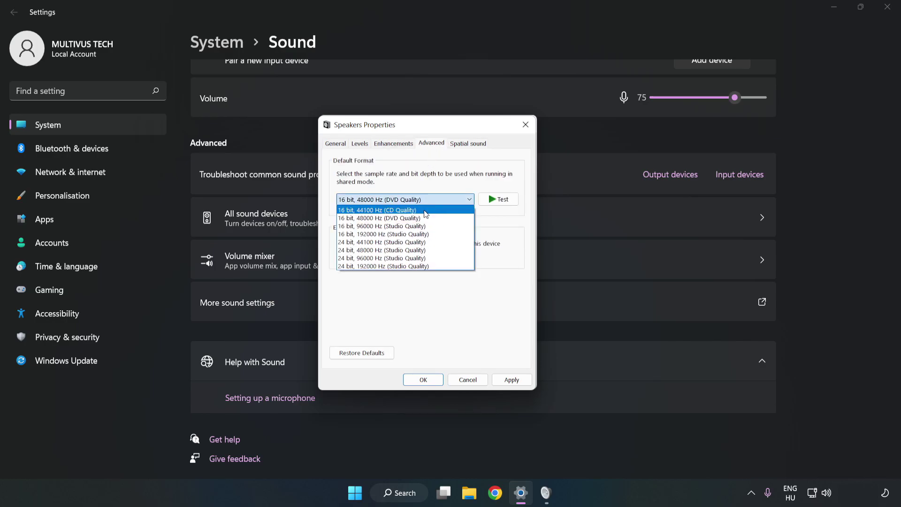
click(420, 218)
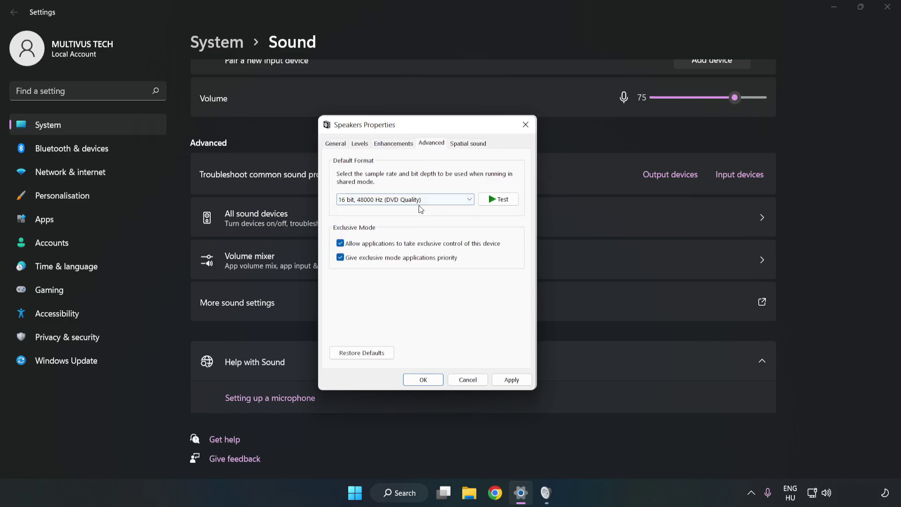
click(512, 380)
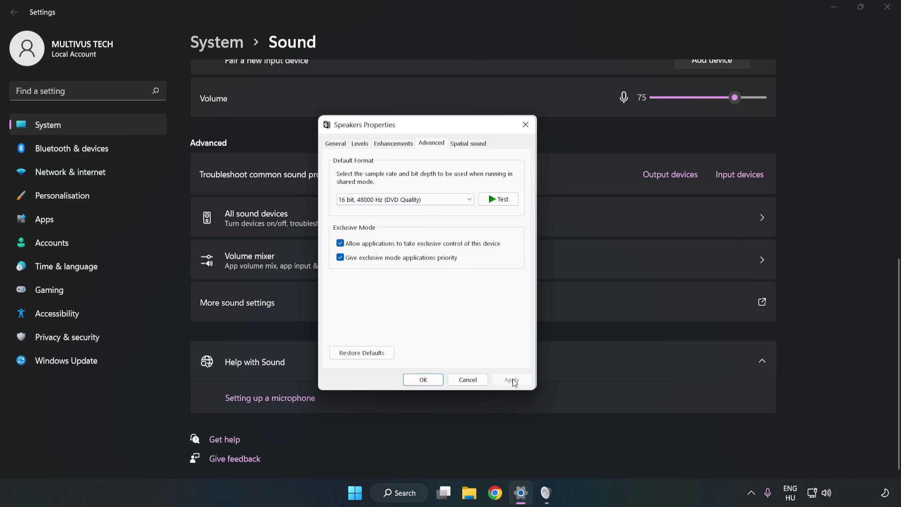
click(423, 380)
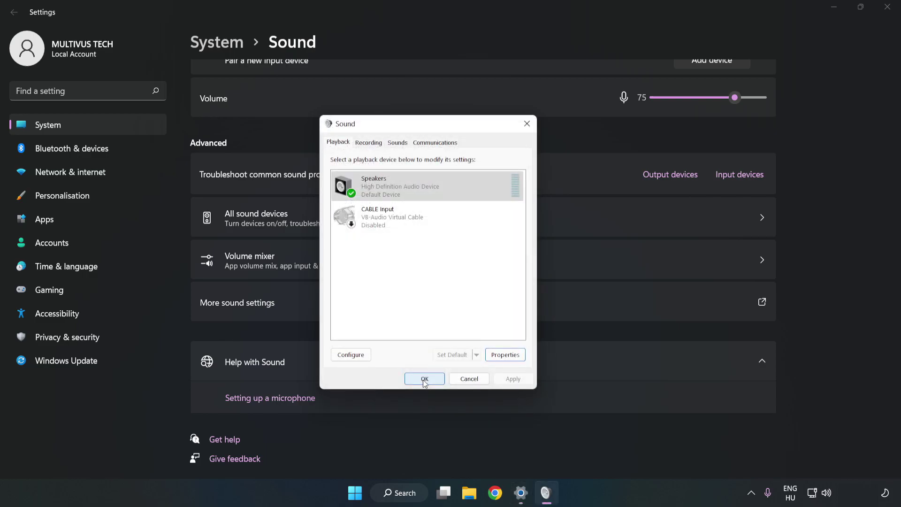
click(424, 379)
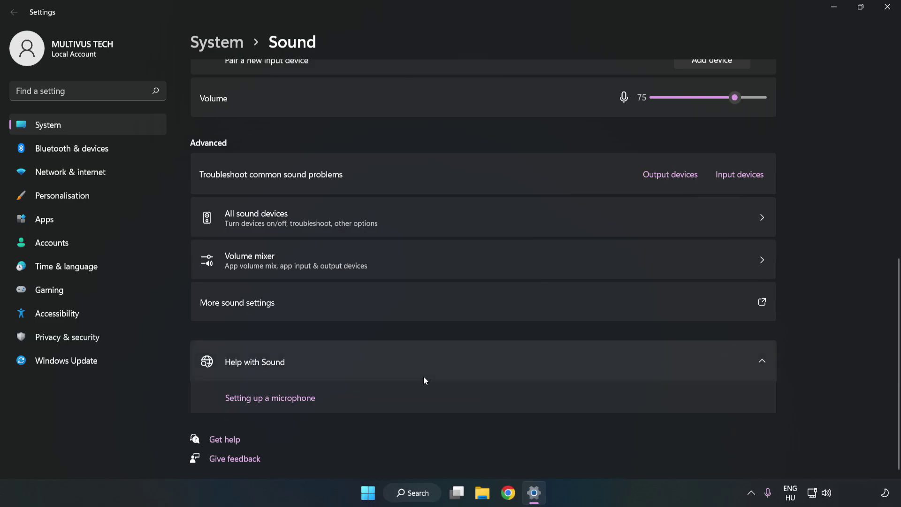
Close Settings and bring up the Start menu power options to restart.
click(887, 7)
click(381, 492)
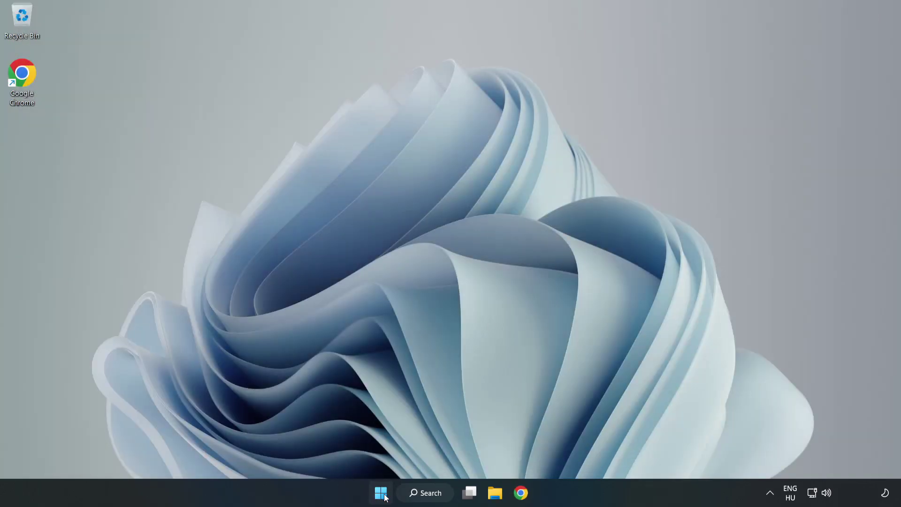
click(601, 453)
Search for Device Manager (typed 'device maganer') and launch it from the results.
click(442, 494)
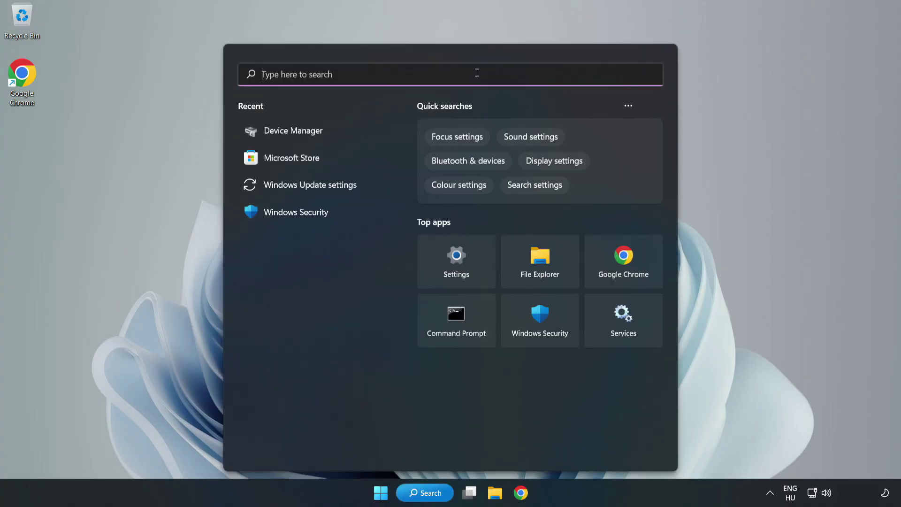
text(device mag)
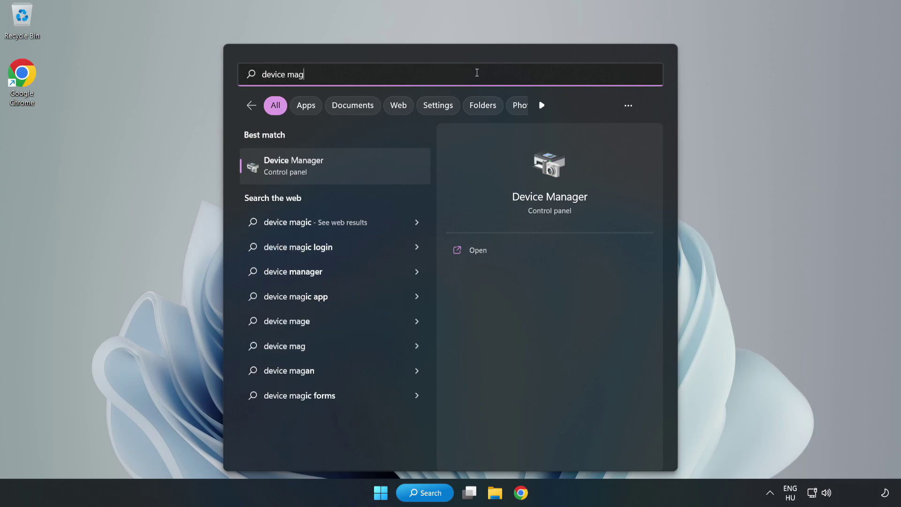
text(aner)
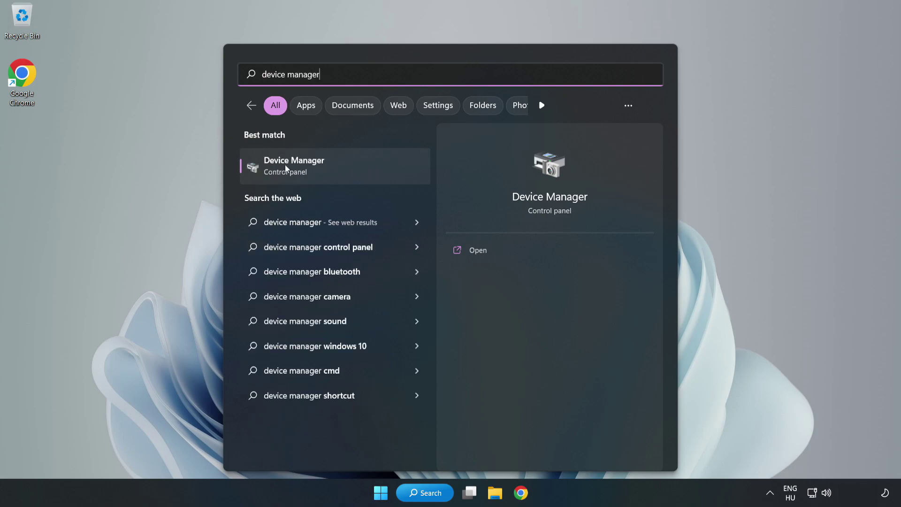
click(350, 168)
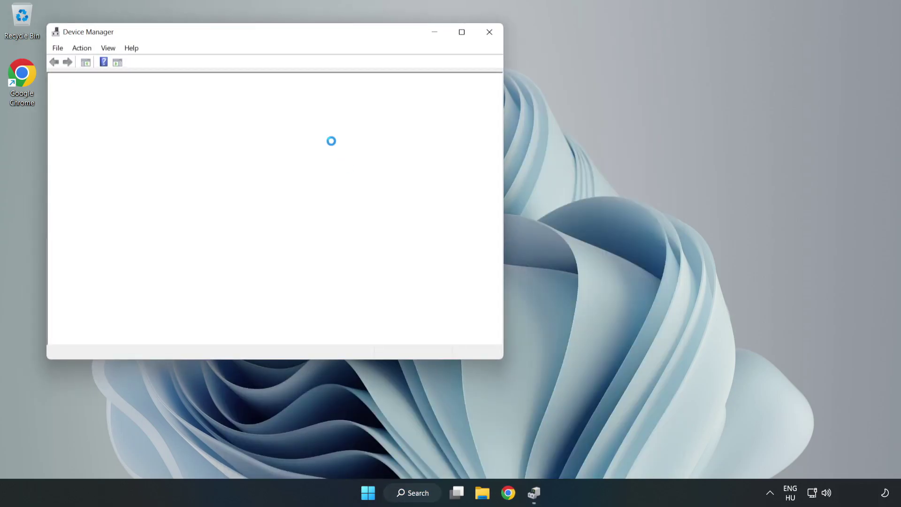
Expand Sound, video and game controllers and right-click High Definition Audio Device.
drag(243, 31, 408, 69)
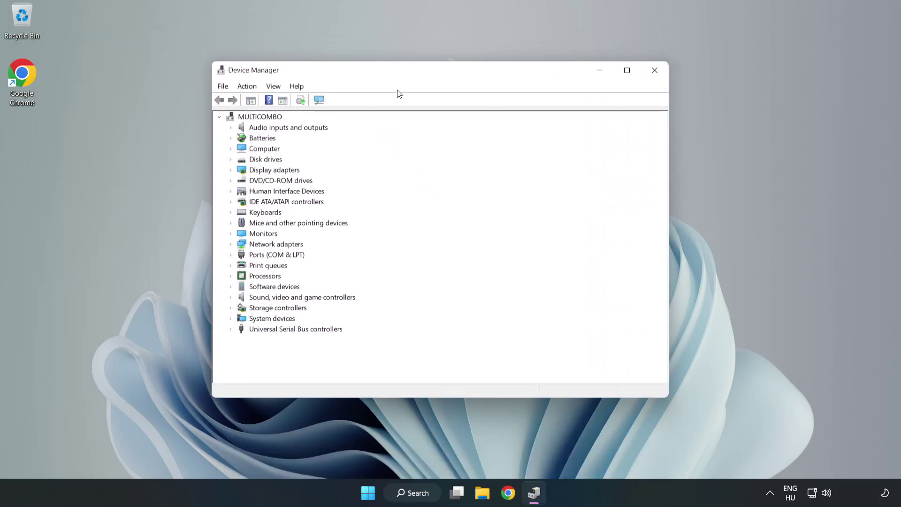
click(256, 301)
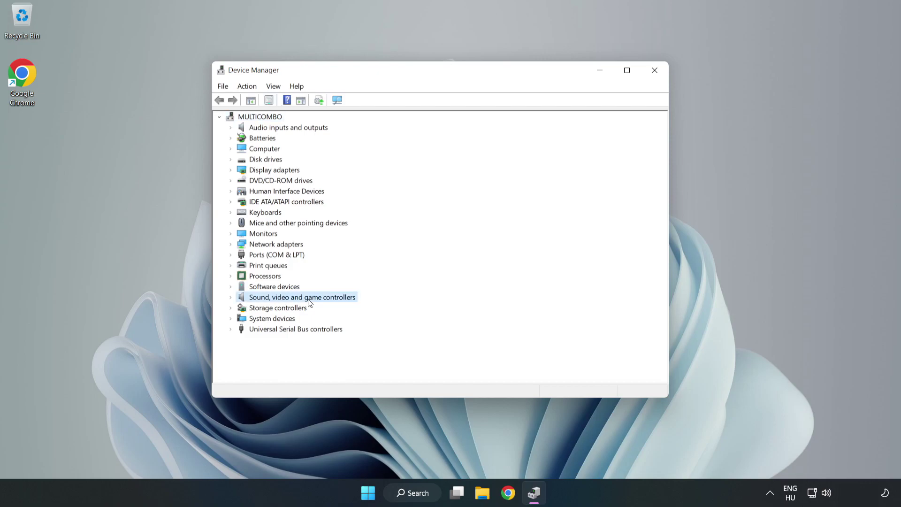
click(231, 297)
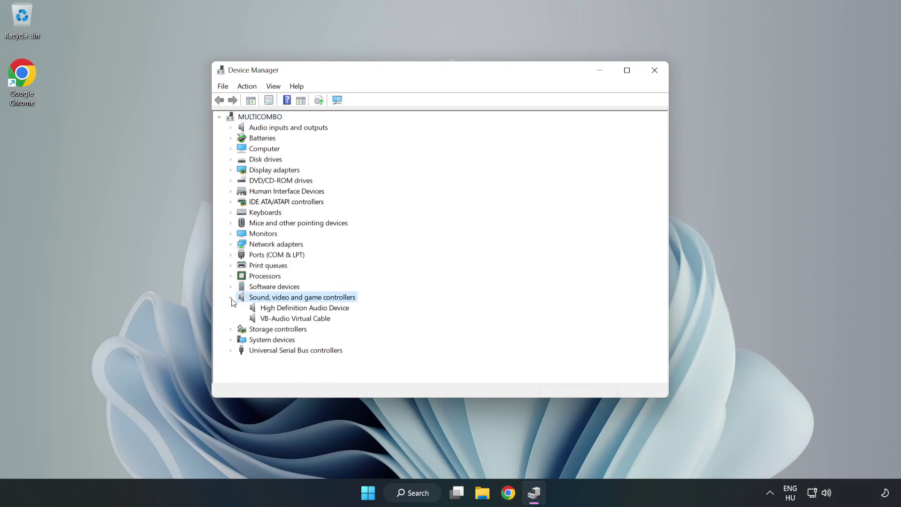
click(277, 310)
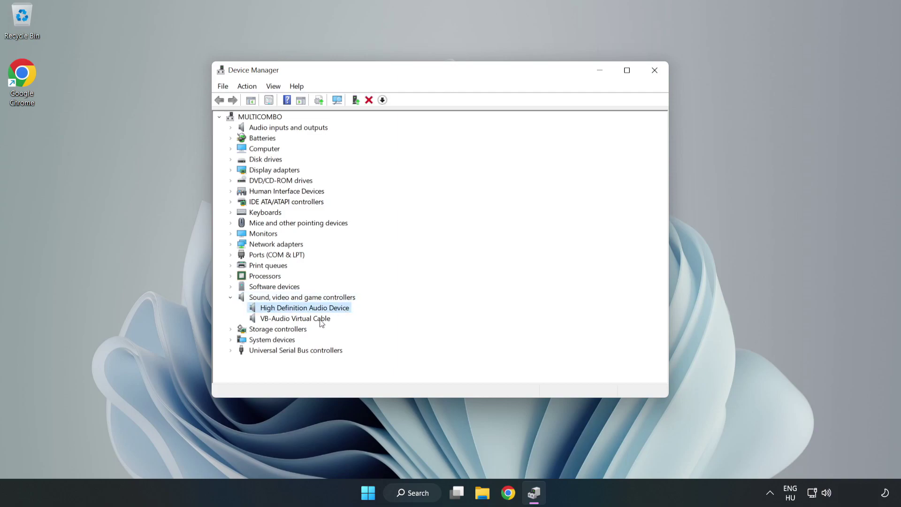
right_click(347, 311)
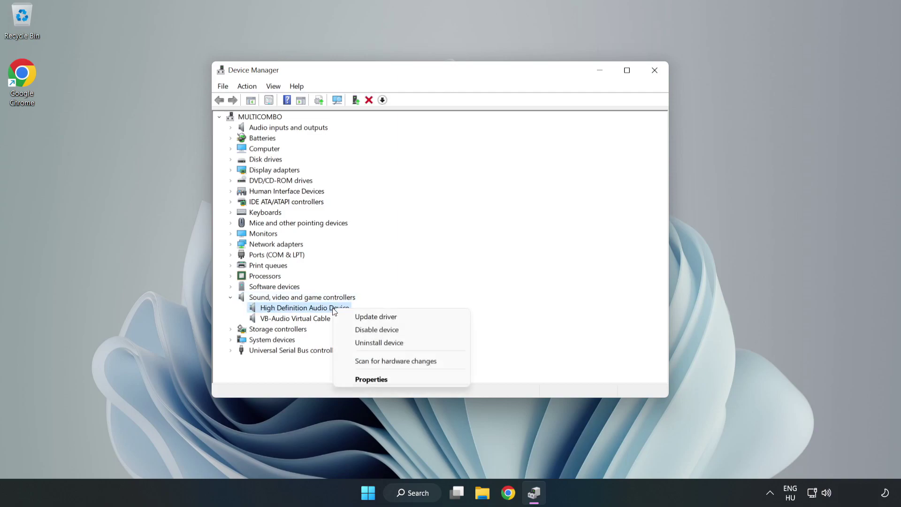
Reinstall the High Definition Audio Device driver from the computer's compatible driver list, accepting the warning.
click(410, 318)
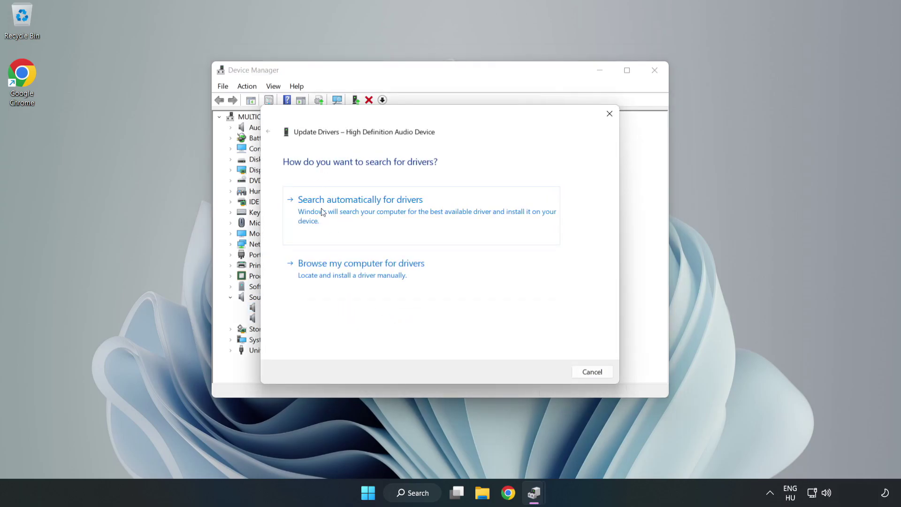
click(392, 275)
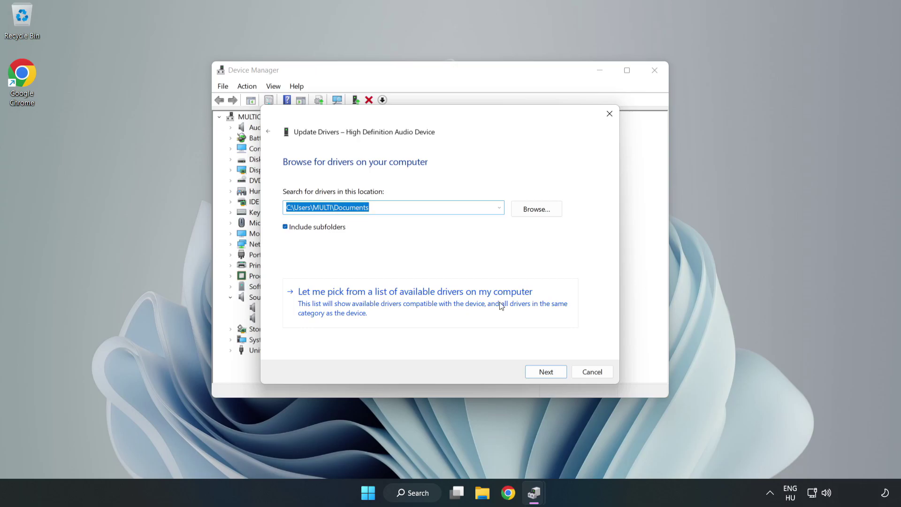
click(469, 309)
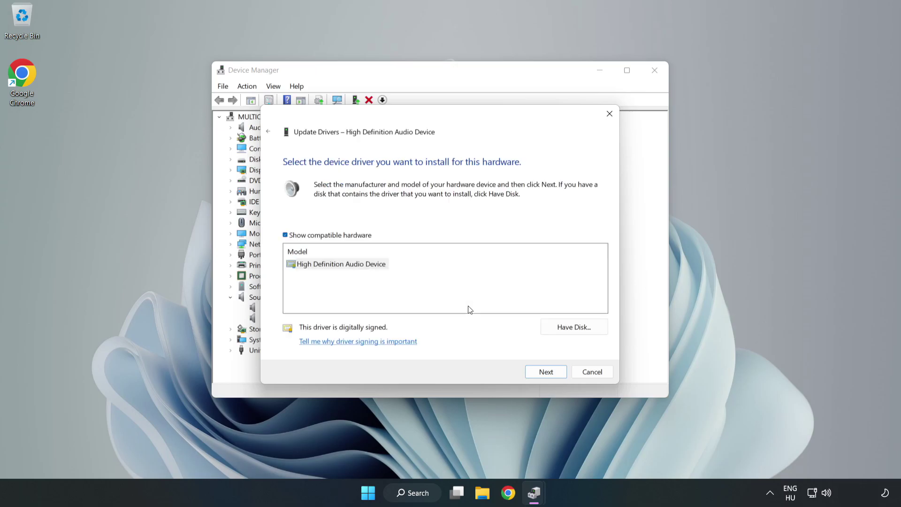
click(302, 267)
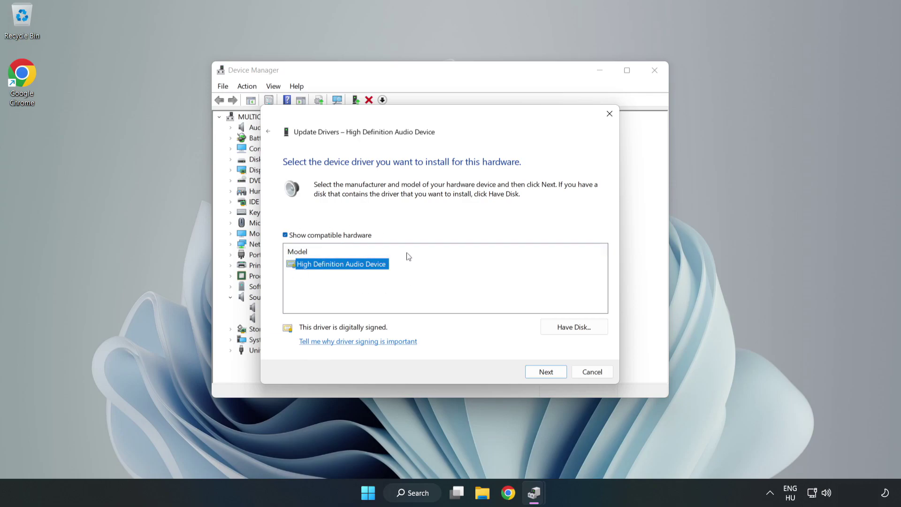
click(546, 373)
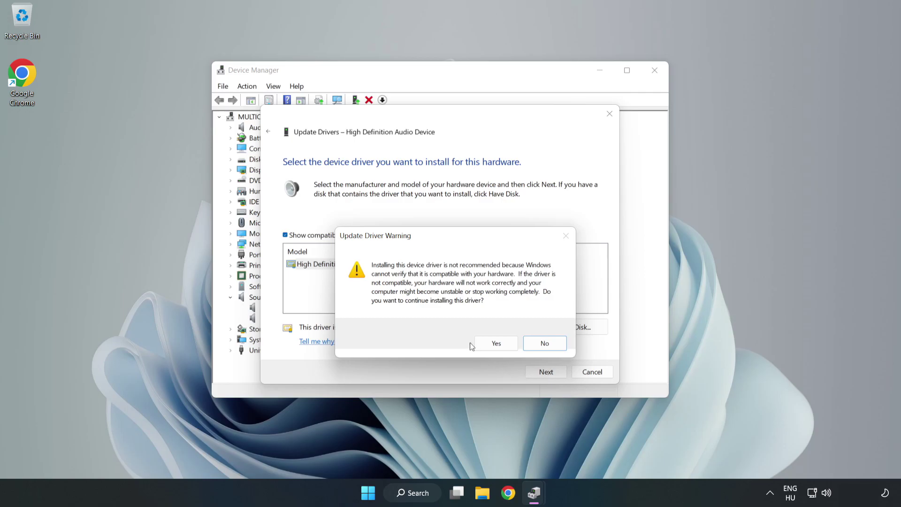
click(499, 345)
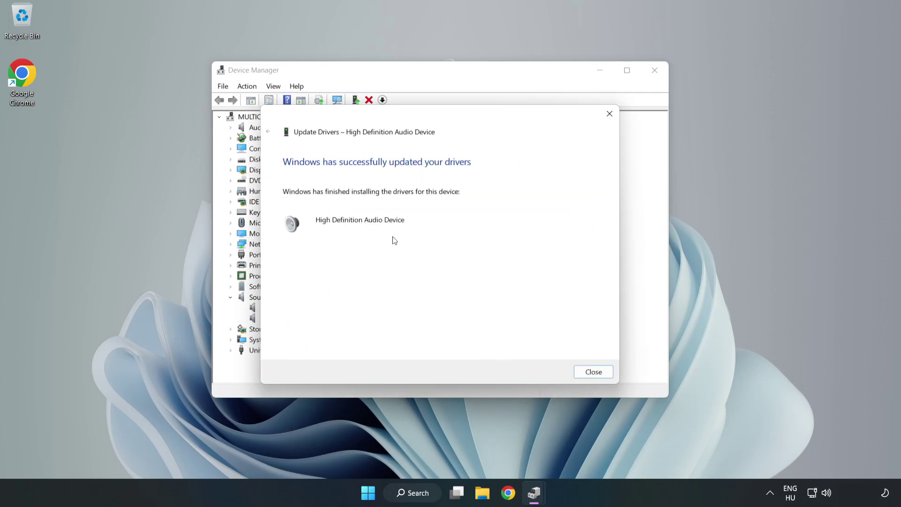
click(593, 372)
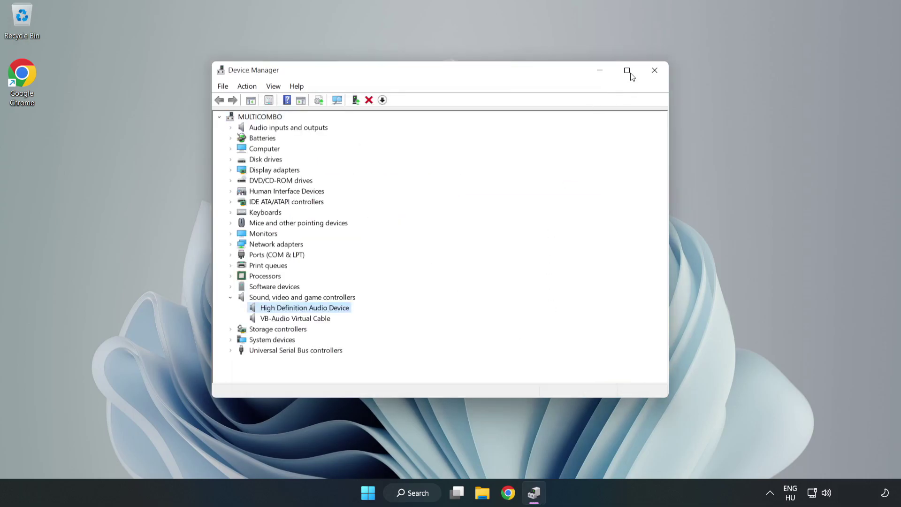
Close Device Manager after the driver reinstall and bring up the Start menu.
click(653, 71)
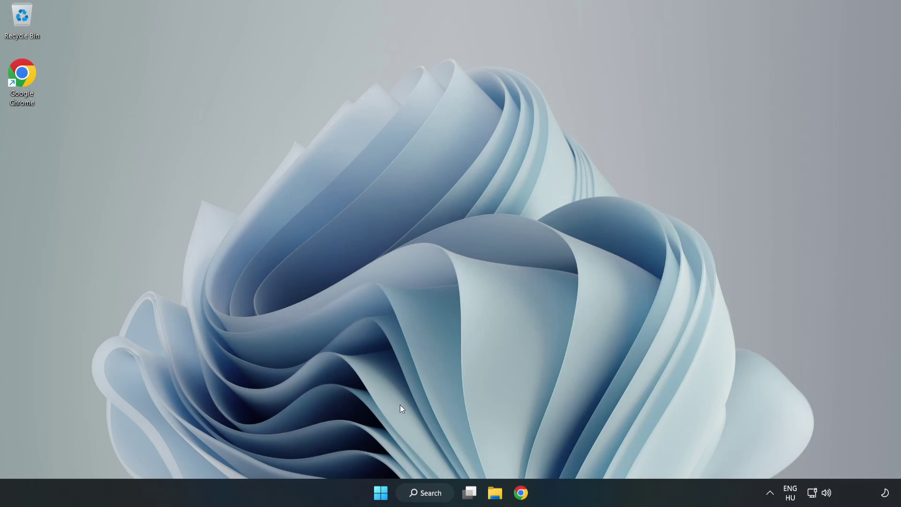
click(382, 491)
Launch Troubleshoot sound problems from the taskbar volume icon's context menu.
right_click(828, 492)
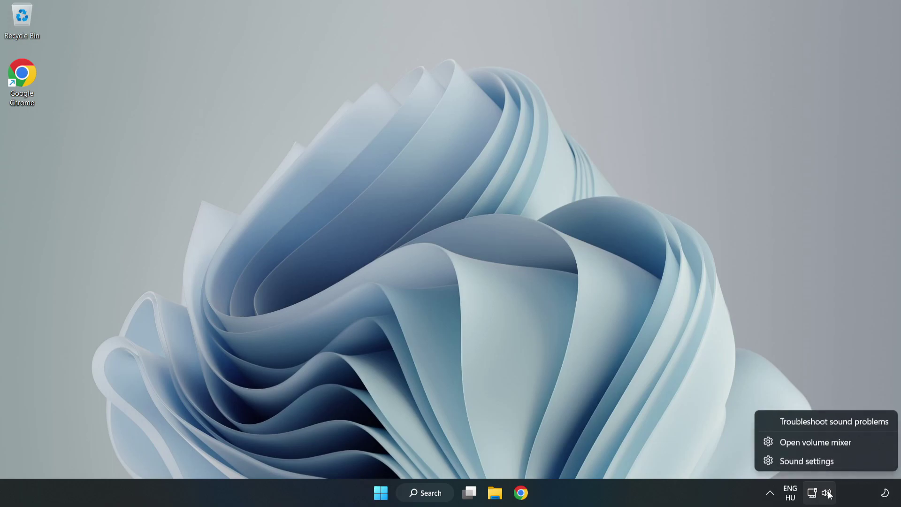
click(815, 421)
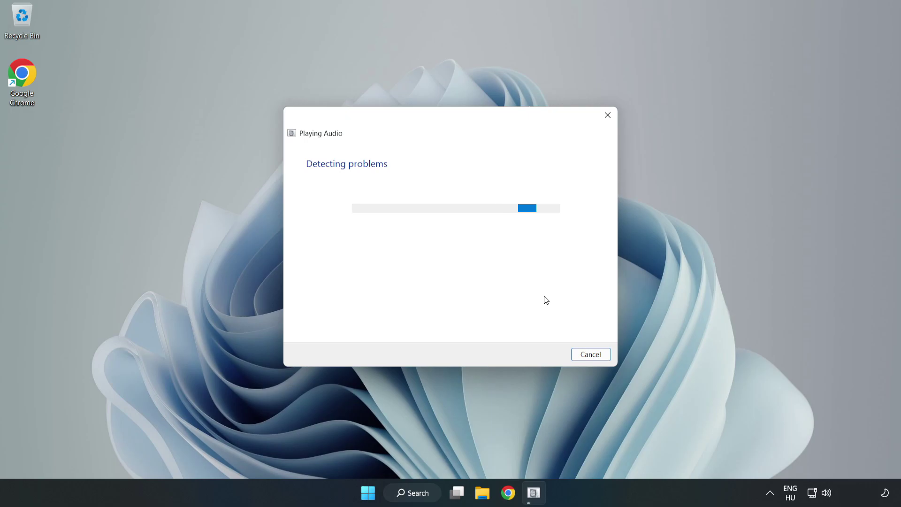